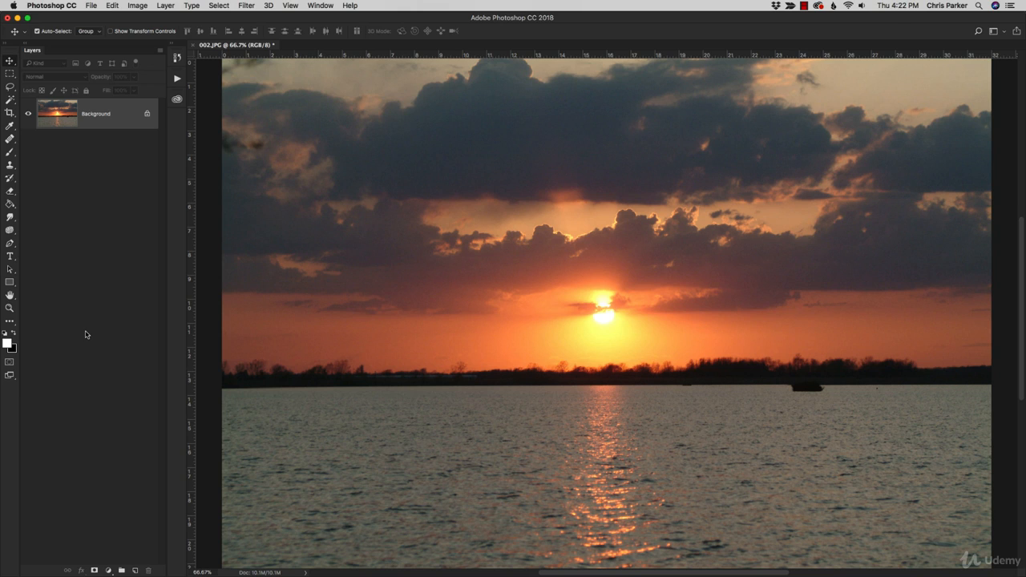
pyautogui.click(10, 231)
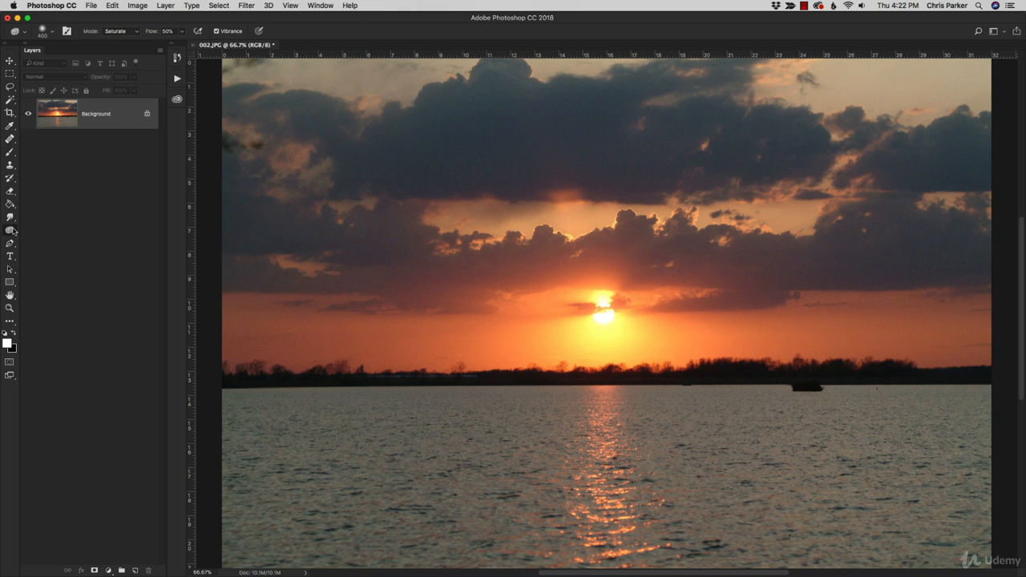
pyautogui.rightClick(11, 228)
pyautogui.click(45, 194)
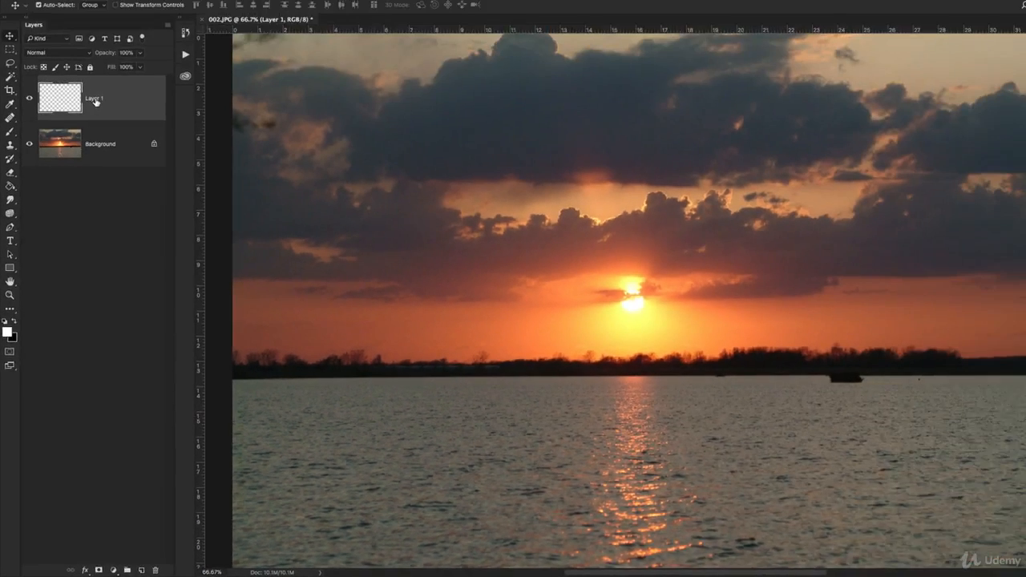
# Rename the empty layer above the Background as Overlay
pyautogui.doubleClick(92, 122)
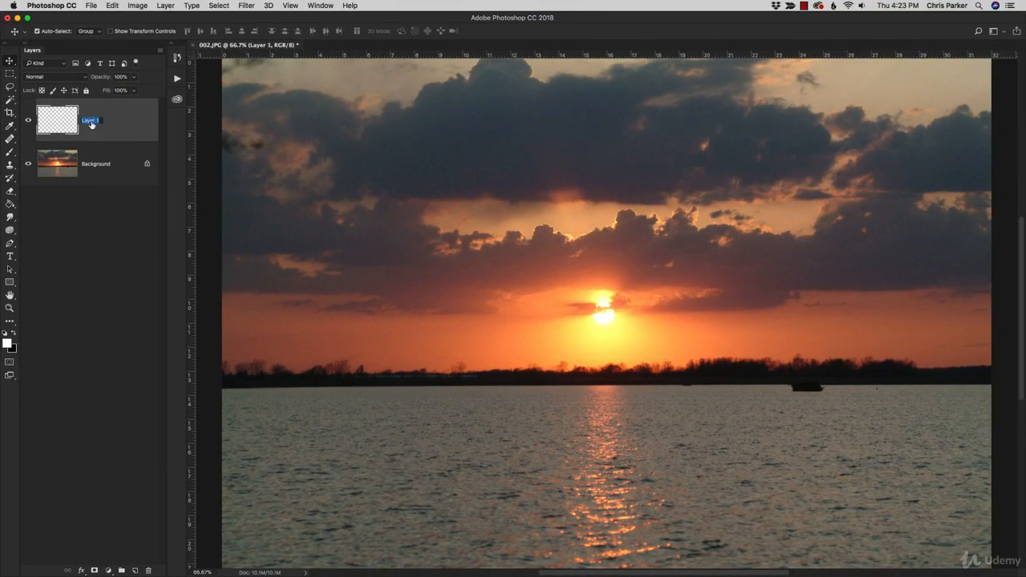
pyautogui.write('Cverlay')
pyautogui.press('Return')
# Show the Swatches panel near the layers and display its colors as a small list with names
pyautogui.click(320, 5)
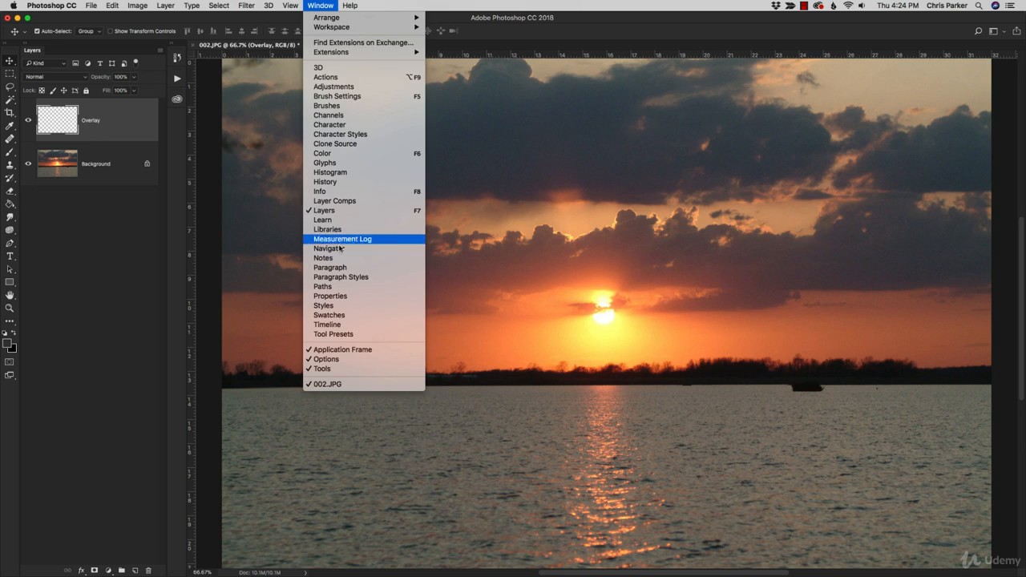
pyautogui.click(336, 315)
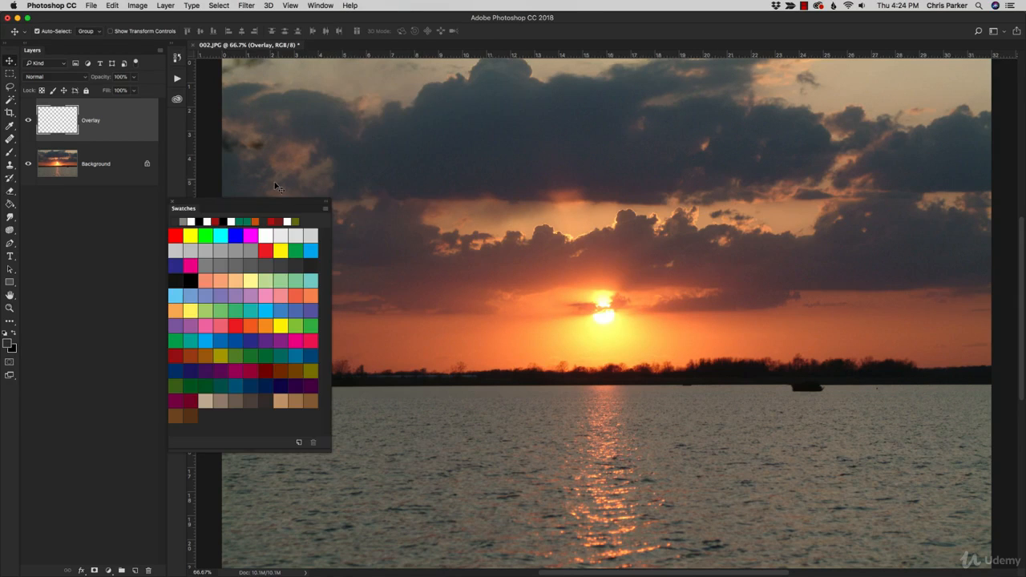
pyautogui.moveTo(278, 202); pyautogui.dragTo(277, 107)
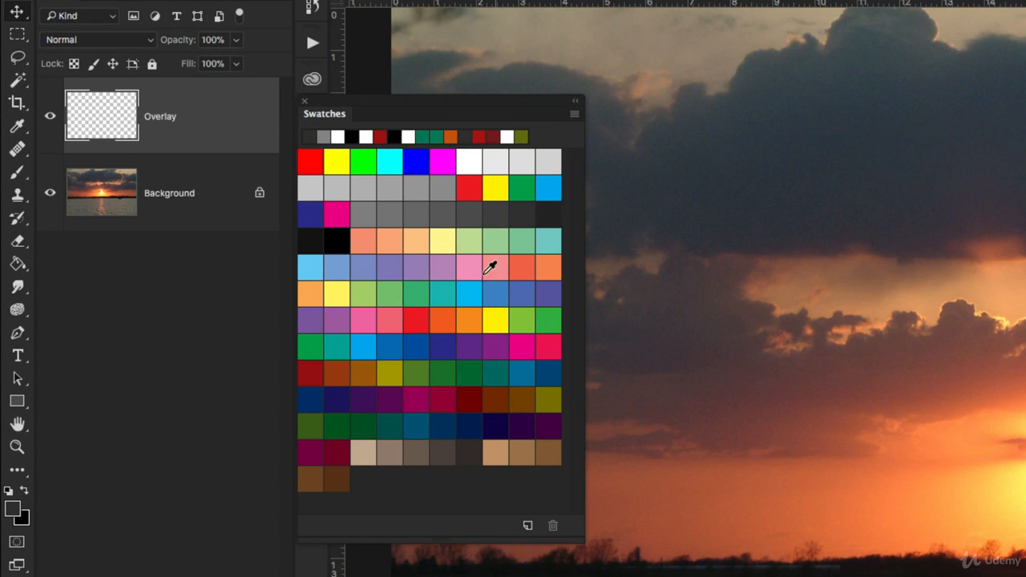
pyautogui.click(575, 117)
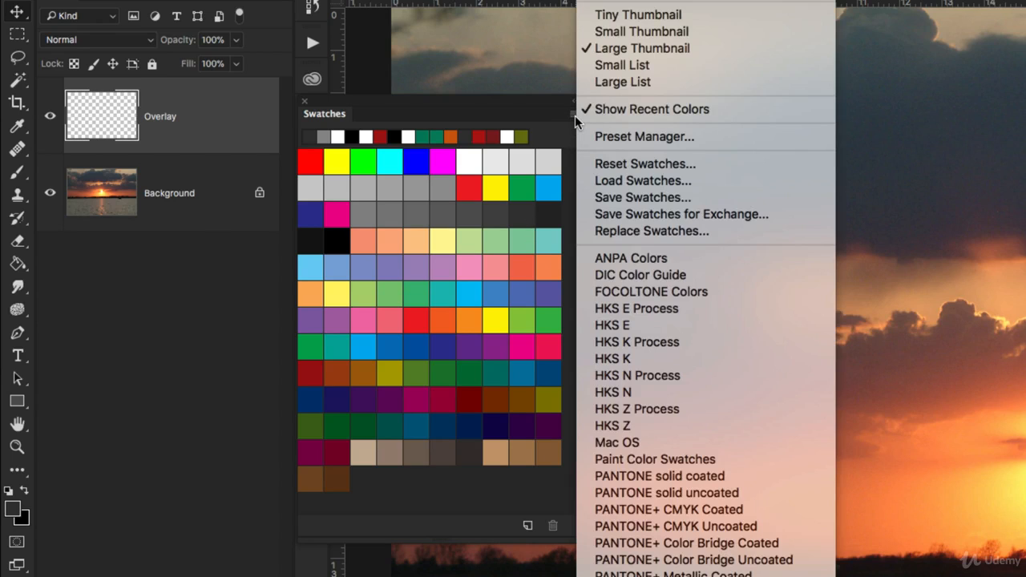
pyautogui.click(611, 65)
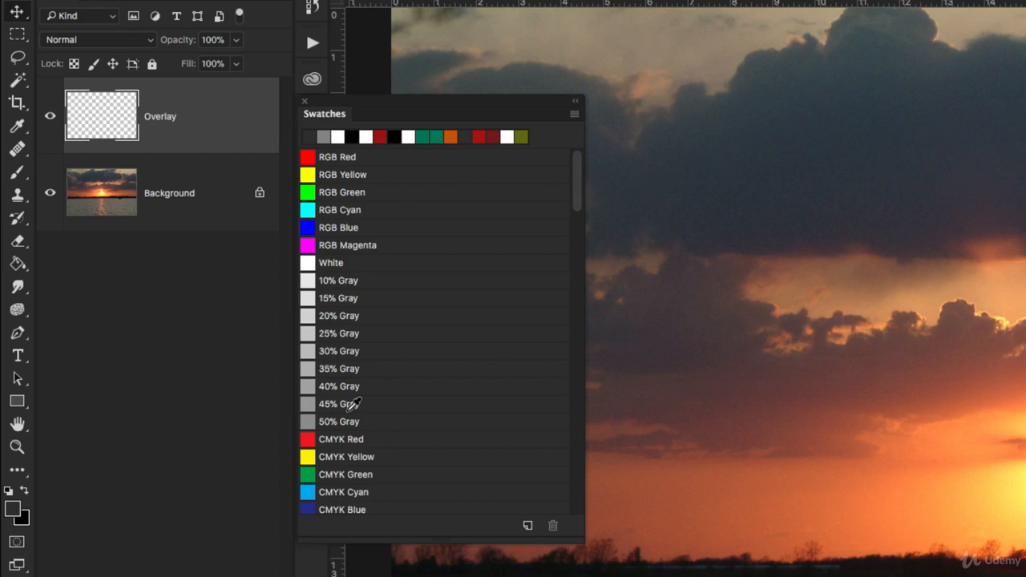
# Fill the entire Overlay layer with the 50% Gray swatch and clear the selection
pyautogui.click(308, 422)
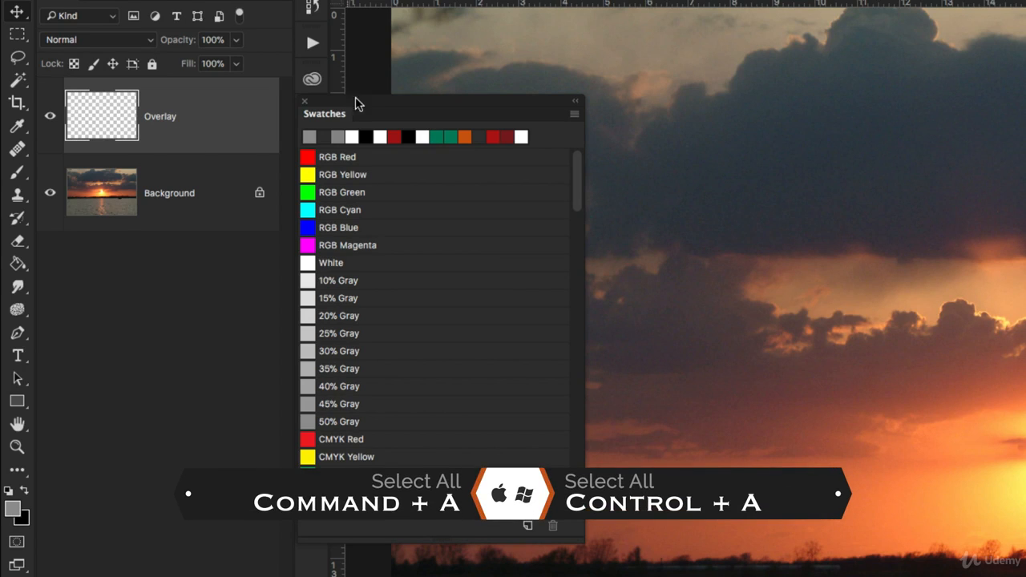
pyautogui.moveTo(360, 101); pyautogui.dragTo(143, 277)
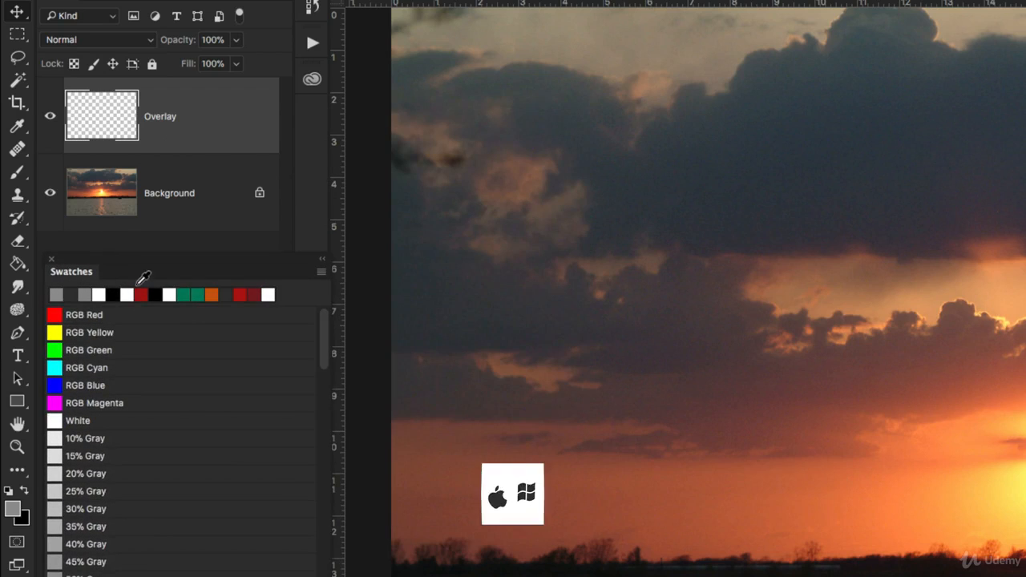
pyautogui.press('super+a')
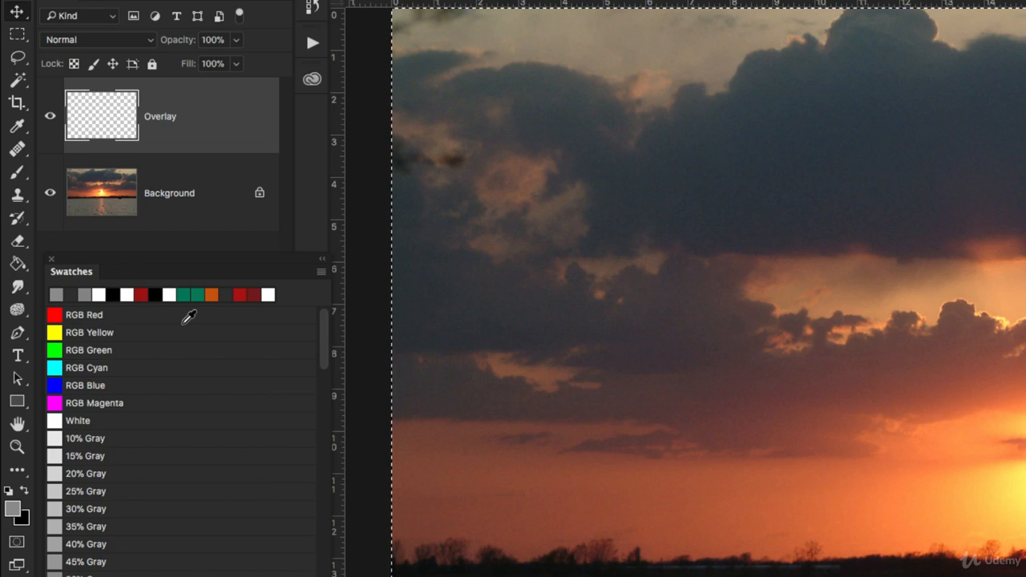
pyautogui.hotkey('alt', 'BackSpace')
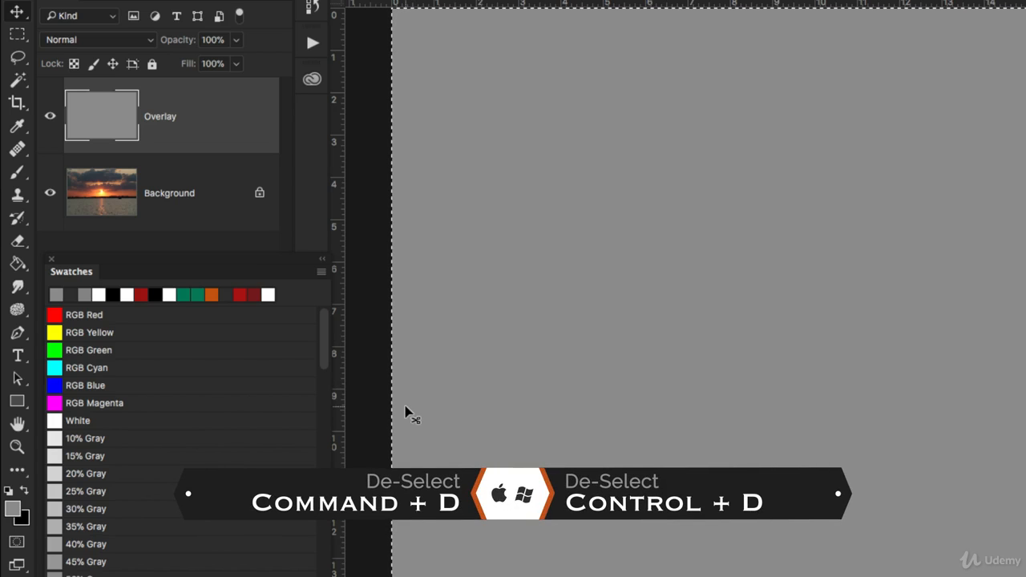
pyautogui.press('super+d')
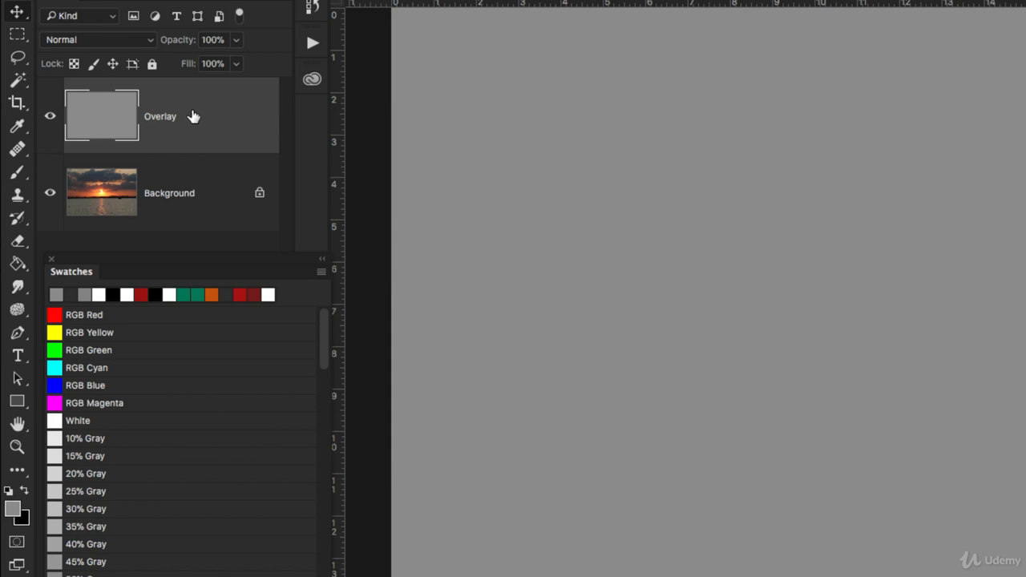
# Set the blend mode of the gray-filled layer to Overlay
pyautogui.click(69, 42)
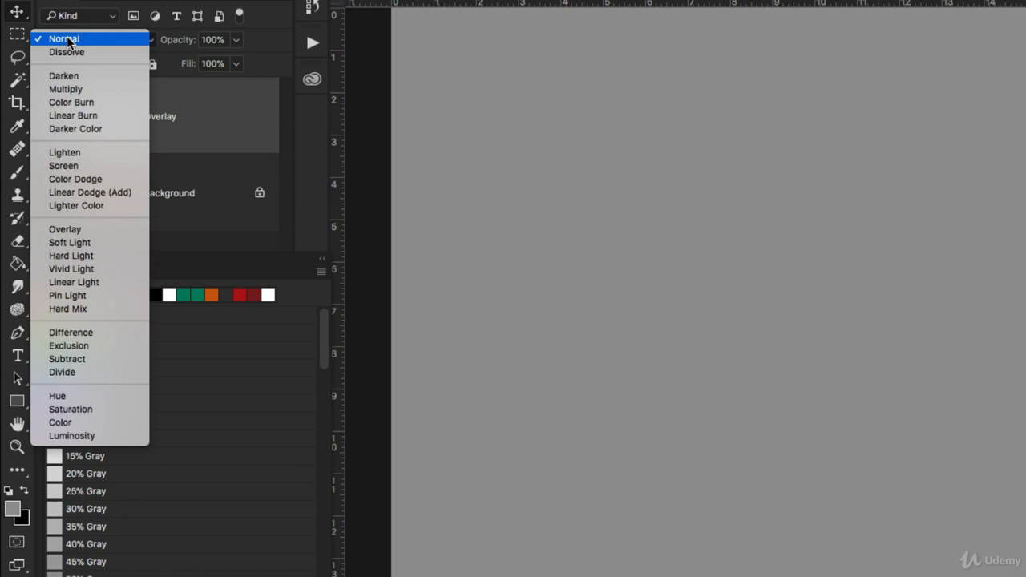
pyautogui.click(72, 229)
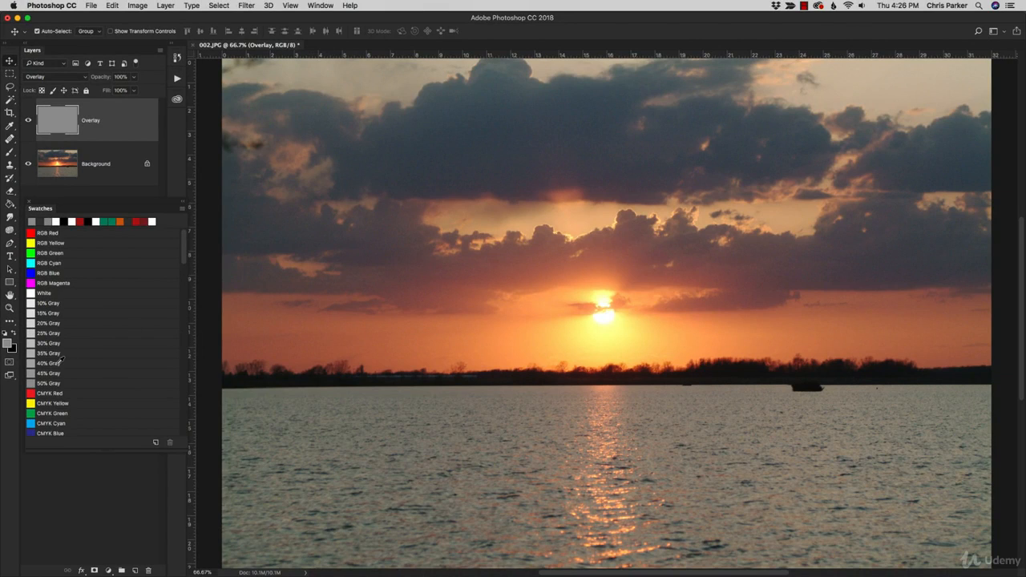
pyautogui.scroll(-4, 82, 358)
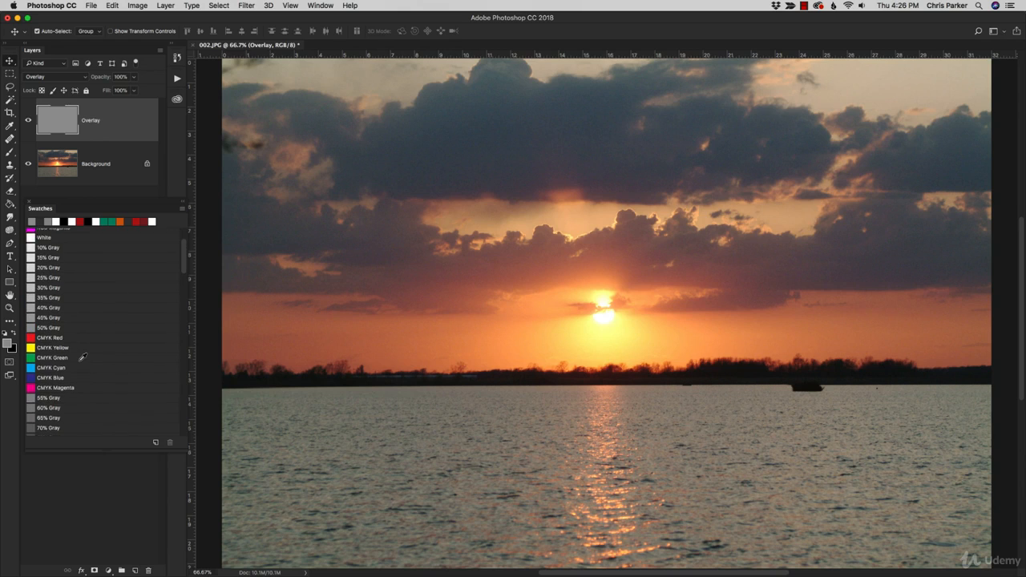
# Compare the photo with the Overlay layer hidden and shown, leaving the layer visible
pyautogui.click(29, 120)
pyautogui.click(29, 119)
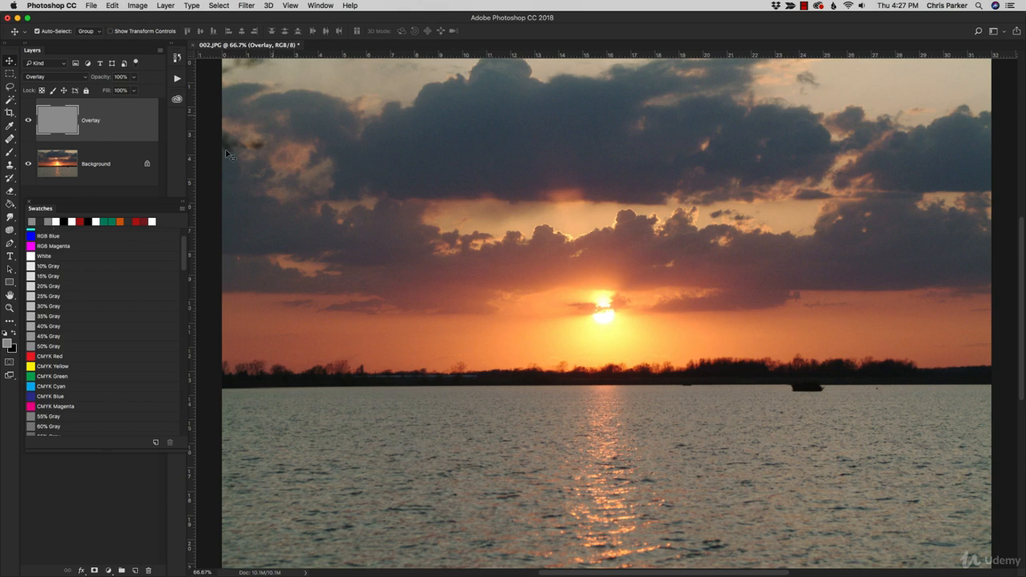
pyautogui.click(29, 121)
pyautogui.click(29, 121)
pyautogui.click(29, 122)
pyautogui.click(29, 121)
pyautogui.click(29, 121)
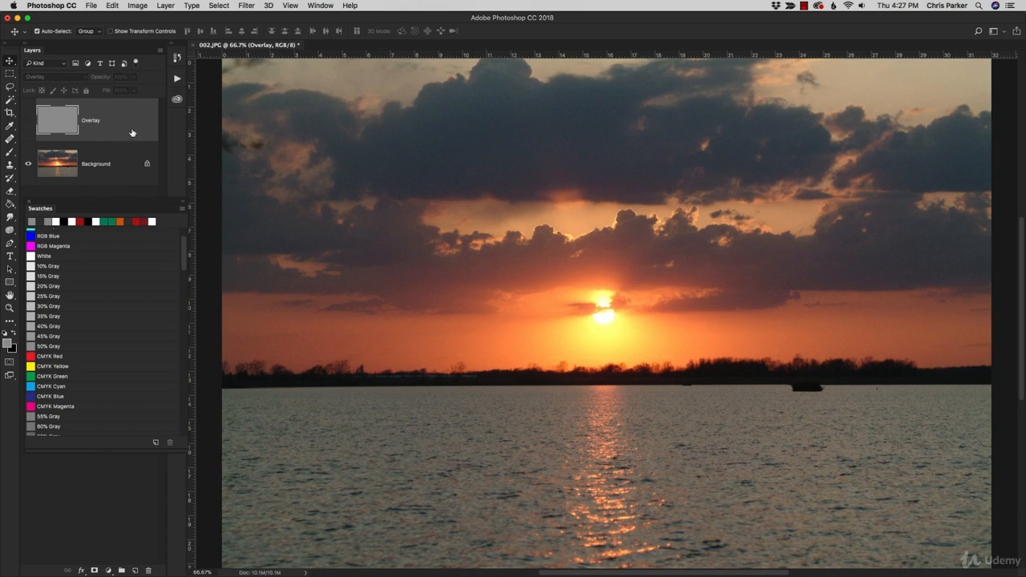
pyautogui.click(28, 121)
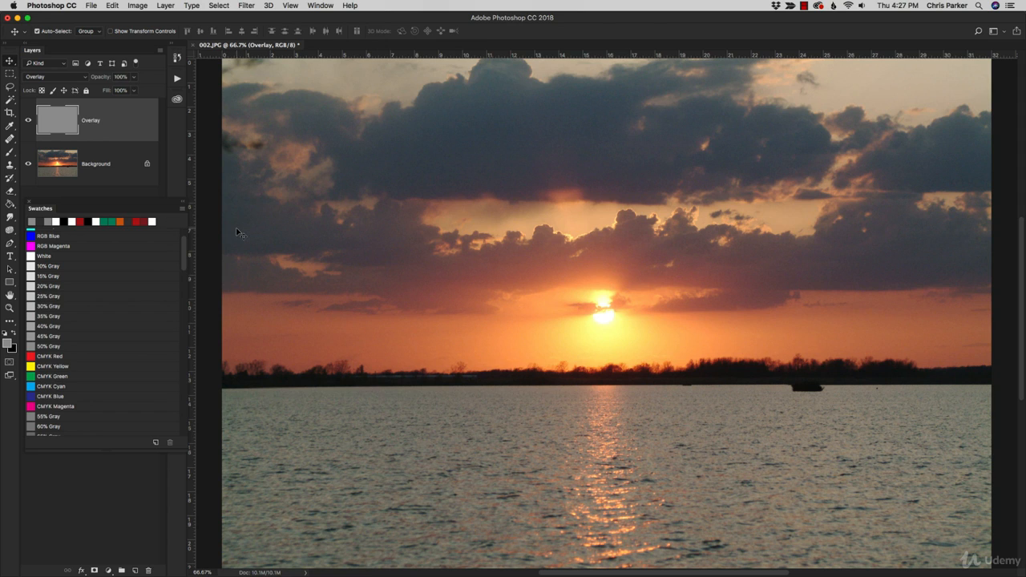
# Switch to the Brush tool and enlarge the brush to 800 px
pyautogui.press('b')
pyautogui.press(']')
pyautogui.press(']')
pyautogui.press(']')
pyautogui.press(']')
pyautogui.press(']')
pyautogui.press(']')
pyautogui.press(']')
pyautogui.press(']')
pyautogui.press(']')
pyautogui.press(']')
pyautogui.press(']')
pyautogui.press(']')
pyautogui.press(']')
pyautogui.press(']')
pyautogui.press(']')
pyautogui.press(']')
pyautogui.press(']')
pyautogui.press(']')
pyautogui.press(']')
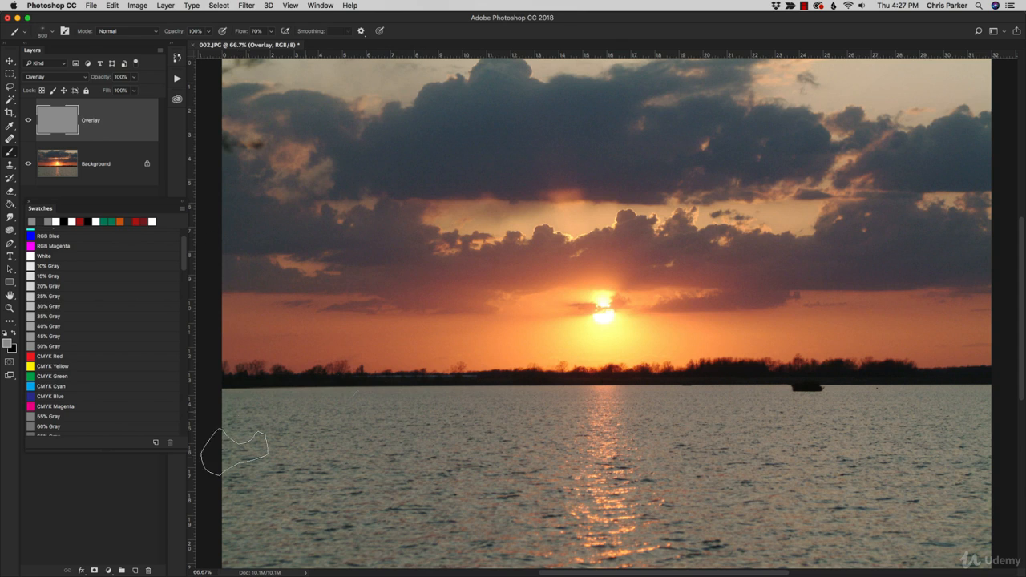
# Give the brush a Soft Round tip with 0% hardness
pyautogui.click(54, 32)
pyautogui.moveTo(91, 85); pyautogui.dragTo(56, 86)
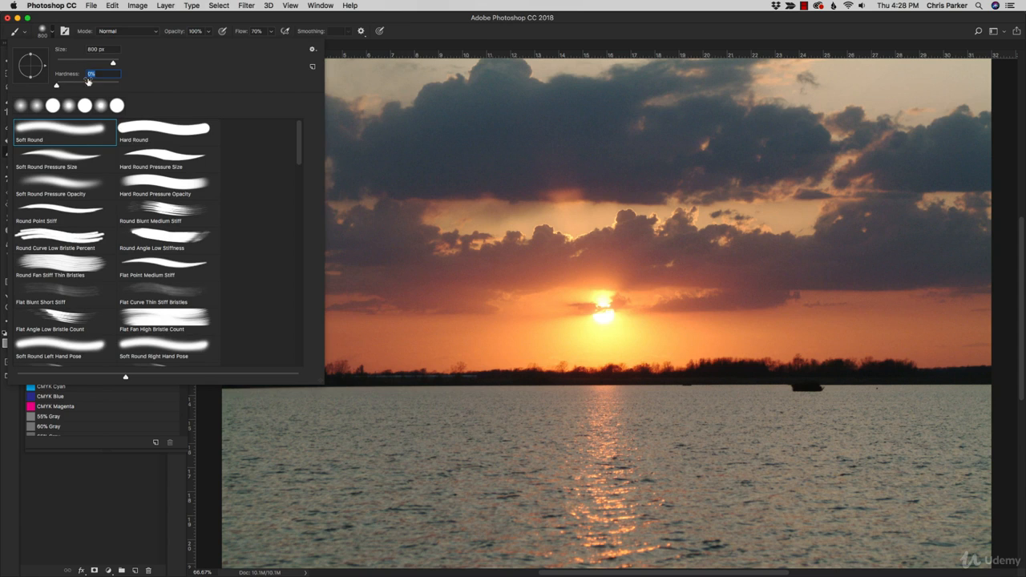
pyautogui.press('Return')
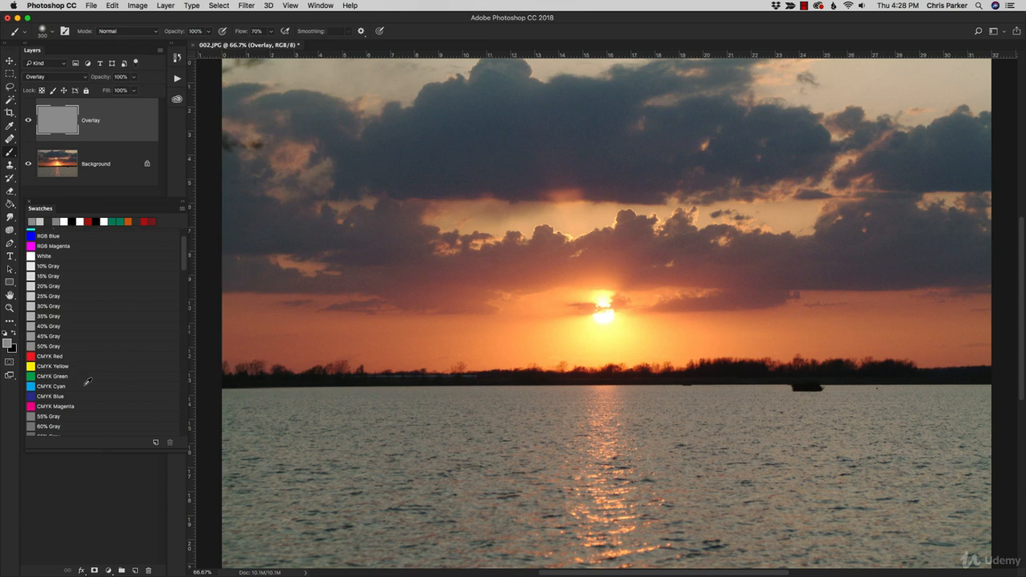
# Darken the water by painting across it with 65% Gray on the Overlay layer
pyautogui.scroll(-3, 81, 388)
pyautogui.scroll(-2, 83, 386)
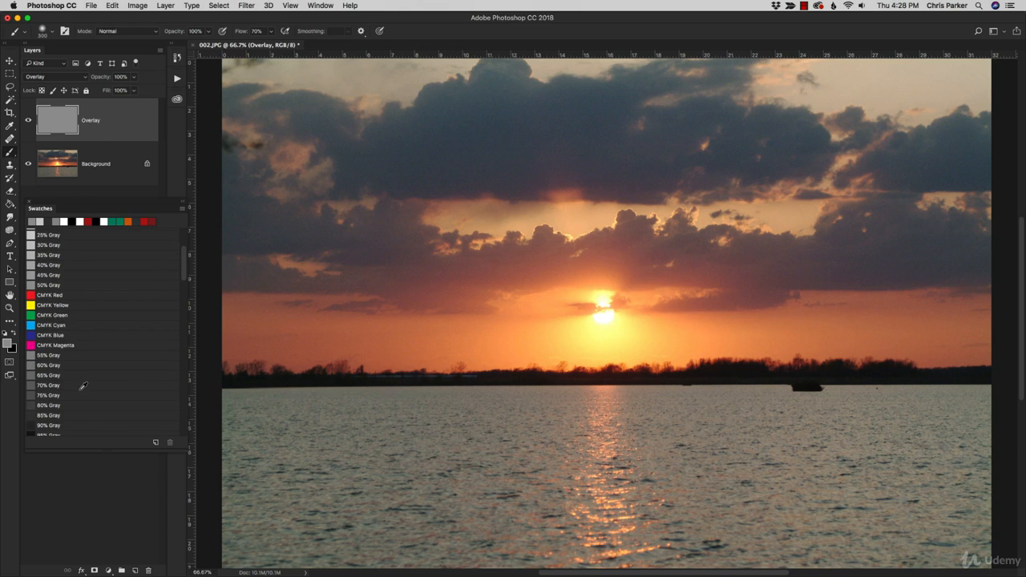
pyautogui.click(30, 375)
pyautogui.moveTo(366, 431)
pyautogui.mouseDown()
pyautogui.moveTo(229, 435)
pyautogui.moveTo(296, 468)
pyautogui.moveTo(232, 545)
pyautogui.moveTo(890, 521)
pyautogui.moveTo(986, 497)
pyautogui.mouseUp()
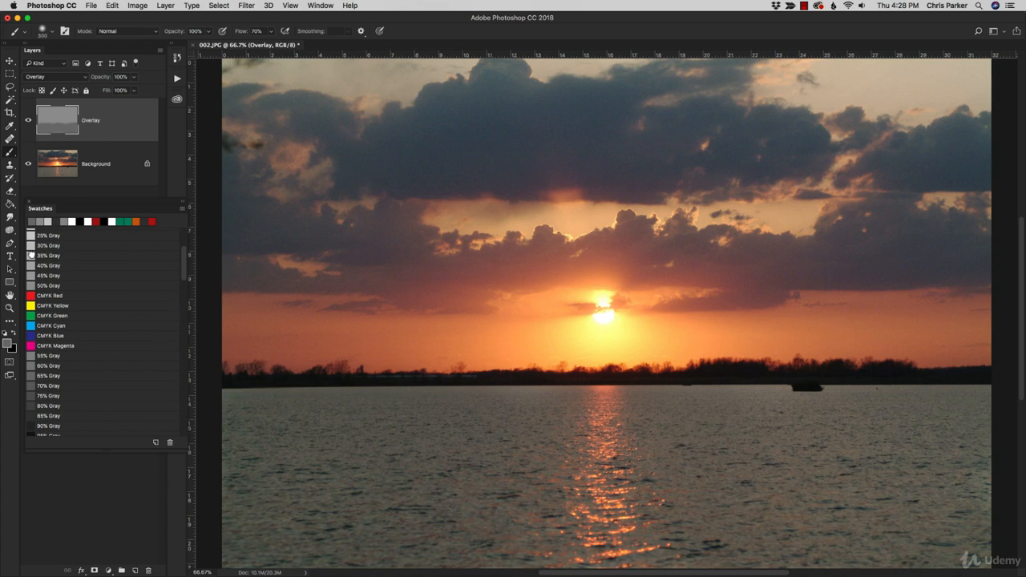
# Lighten the sky and clouds by painting over them with 35% Gray on the Overlay layer
pyautogui.click(32, 255)
pyautogui.moveTo(339, 275)
pyautogui.mouseDown()
pyautogui.moveTo(305, 280)
pyautogui.moveTo(257, 197)
pyautogui.moveTo(264, 96)
pyautogui.mouseUp()
pyautogui.moveTo(226, 337)
pyautogui.mouseDown()
pyautogui.moveTo(257, 344)
pyautogui.moveTo(618, 321)
pyautogui.moveTo(813, 297)
pyautogui.moveTo(1008, 257)
pyautogui.moveTo(732, 264)
pyautogui.moveTo(417, 183)
pyautogui.moveTo(756, 41)
pyautogui.moveTo(832, 142)
pyautogui.moveTo(714, 234)
pyautogui.moveTo(874, 307)
pyautogui.mouseUp()
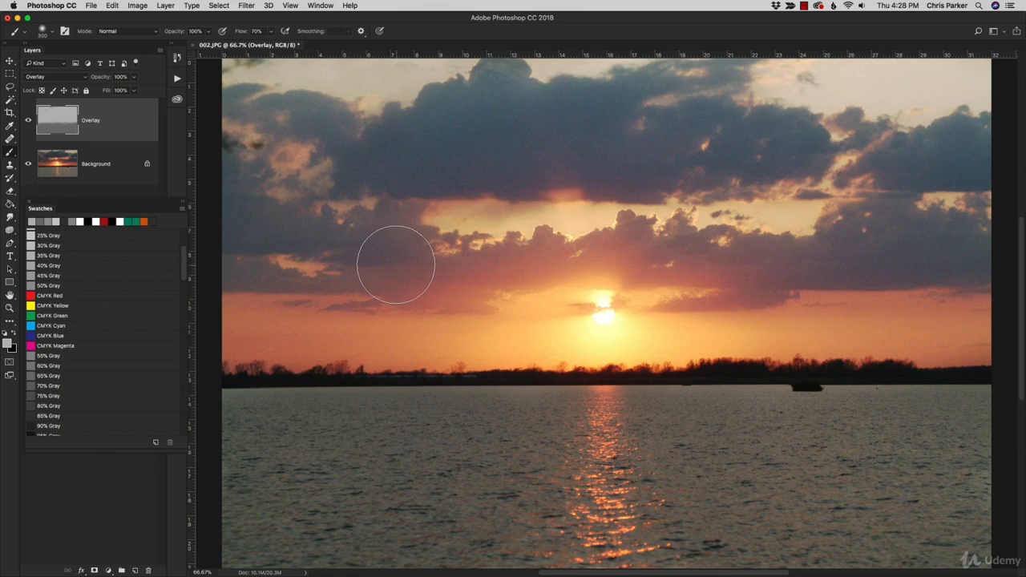
# Lighten the water by painting over it with 40% Gray on the Overlay layer
pyautogui.click(115, 175)
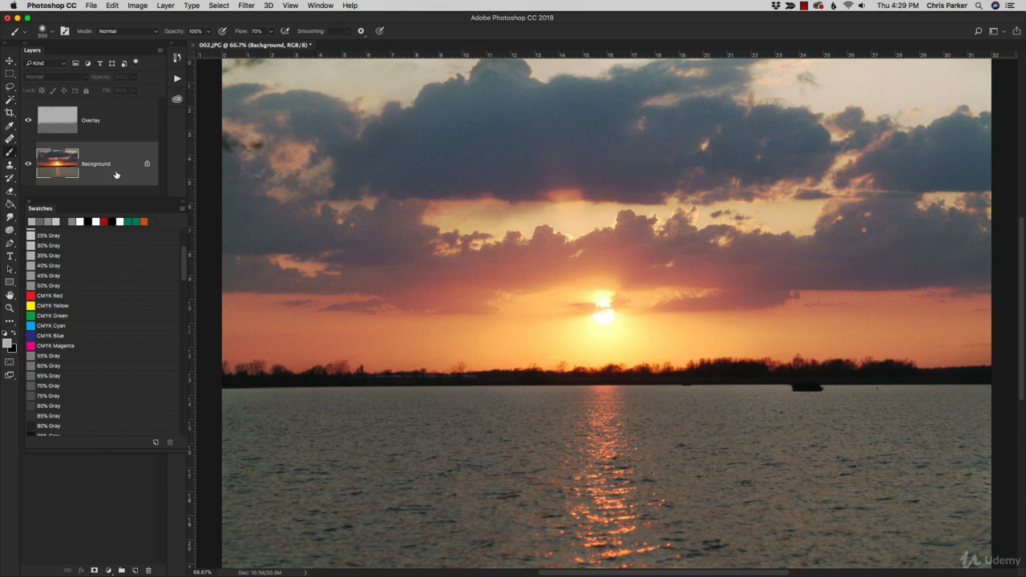
pyautogui.click(116, 130)
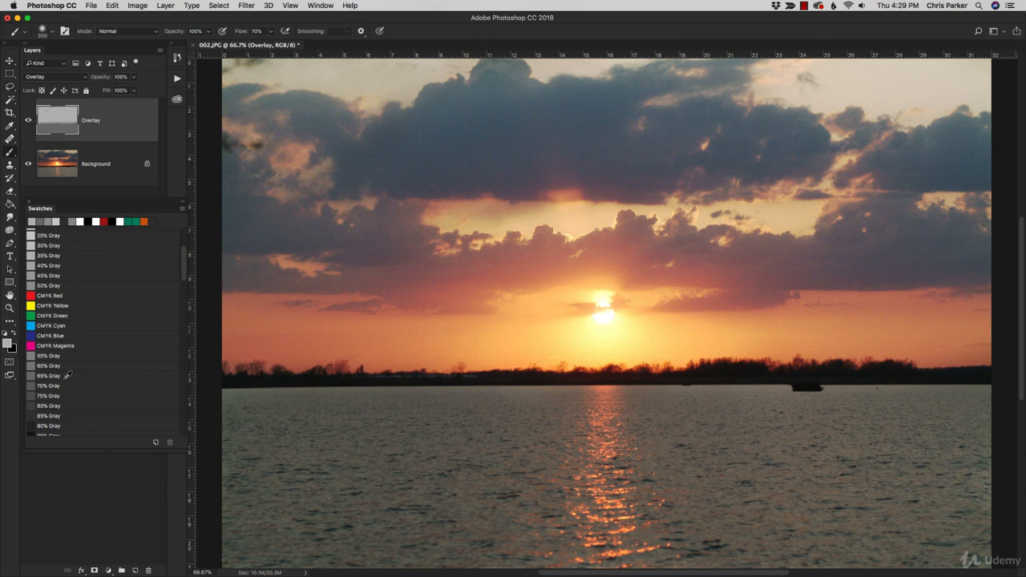
pyautogui.click(35, 374)
pyautogui.click(31, 265)
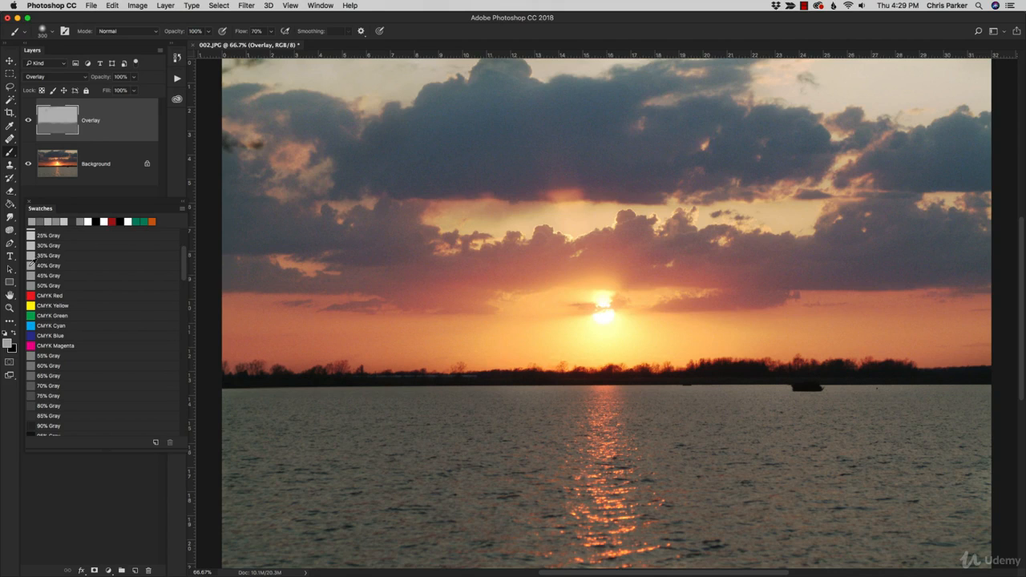
pyautogui.moveTo(353, 422)
pyautogui.mouseDown()
pyautogui.moveTo(415, 417)
pyautogui.moveTo(329, 451)
pyautogui.moveTo(368, 482)
pyautogui.moveTo(466, 503)
pyautogui.moveTo(537, 536)
pyautogui.moveTo(442, 428)
pyautogui.moveTo(835, 413)
pyautogui.moveTo(990, 419)
pyautogui.moveTo(828, 421)
pyautogui.moveTo(888, 423)
pyautogui.moveTo(584, 486)
pyautogui.moveTo(574, 522)
pyautogui.moveTo(713, 548)
pyautogui.moveTo(856, 512)
pyautogui.moveTo(933, 533)
pyautogui.moveTo(532, 517)
pyautogui.moveTo(598, 476)
pyautogui.mouseUp()
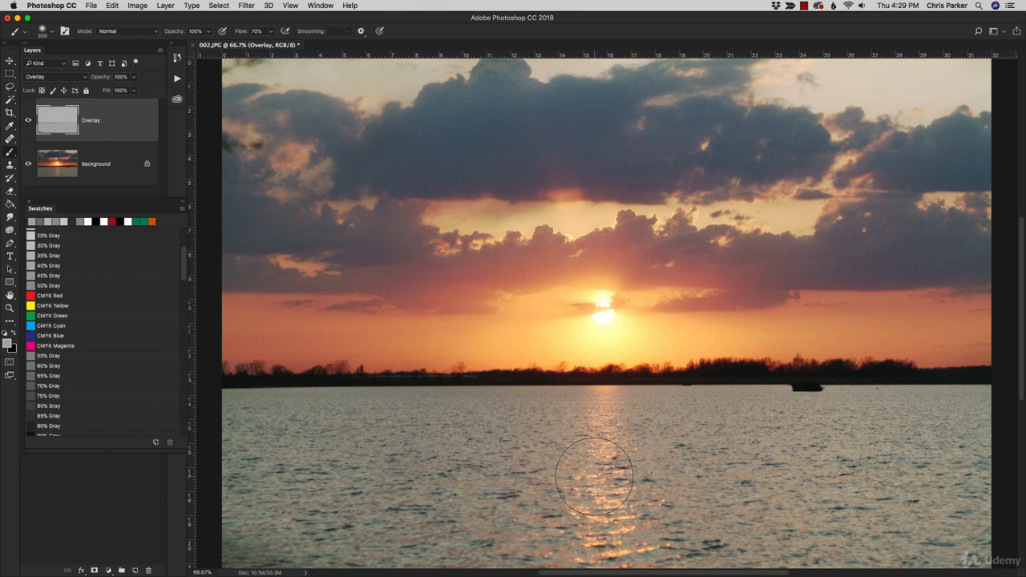